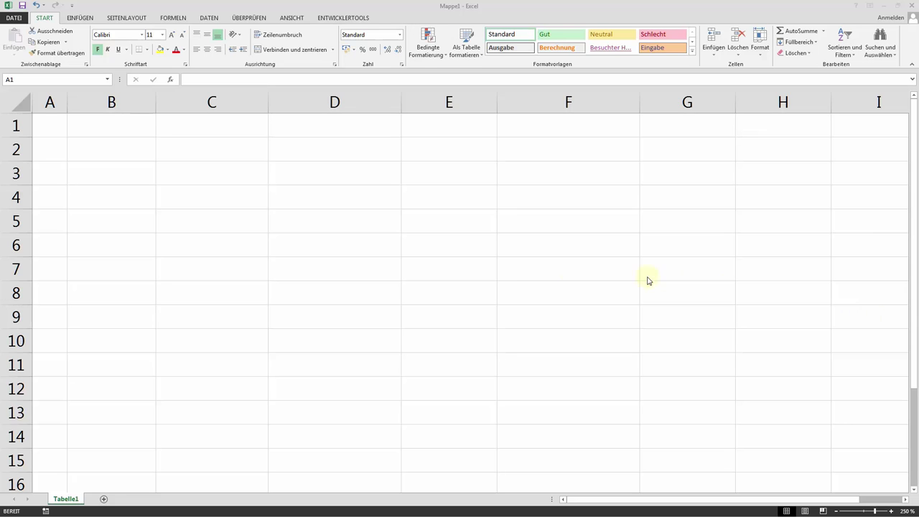
# Step: Undo the deletion to bring back the Nr., Vorname and Name table in columns A–C
pyautogui.click(37, 6)
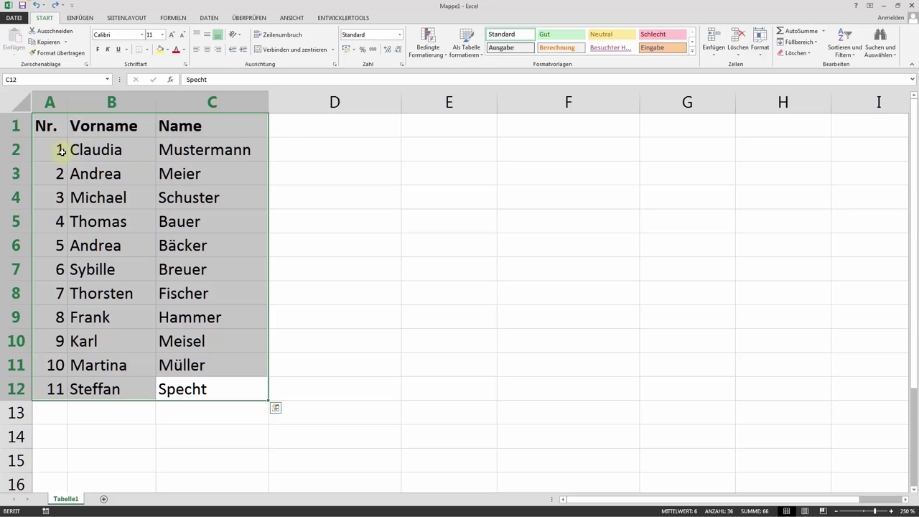
pyautogui.click(49, 127)
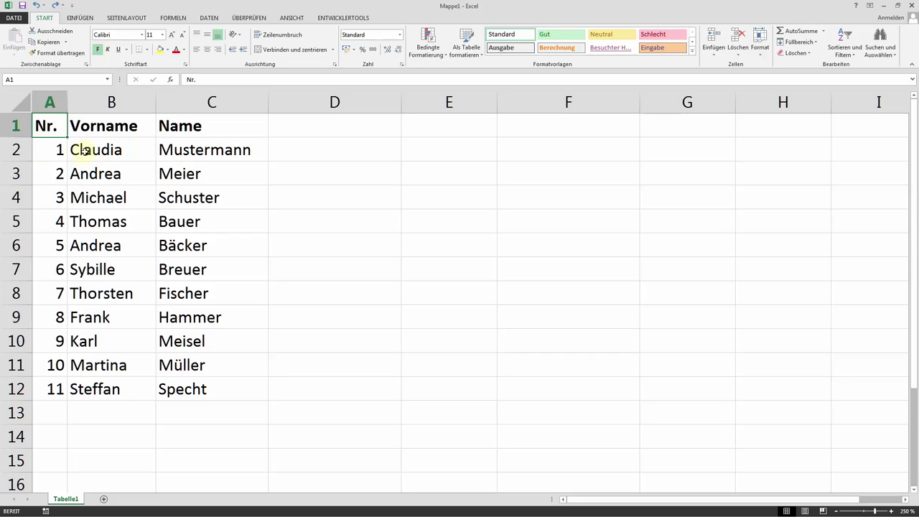
# Step: Enter =TEIL(B2;1;2) in D2 so it shows 'Cl', the first name's first two letters
pyautogui.click(301, 151)
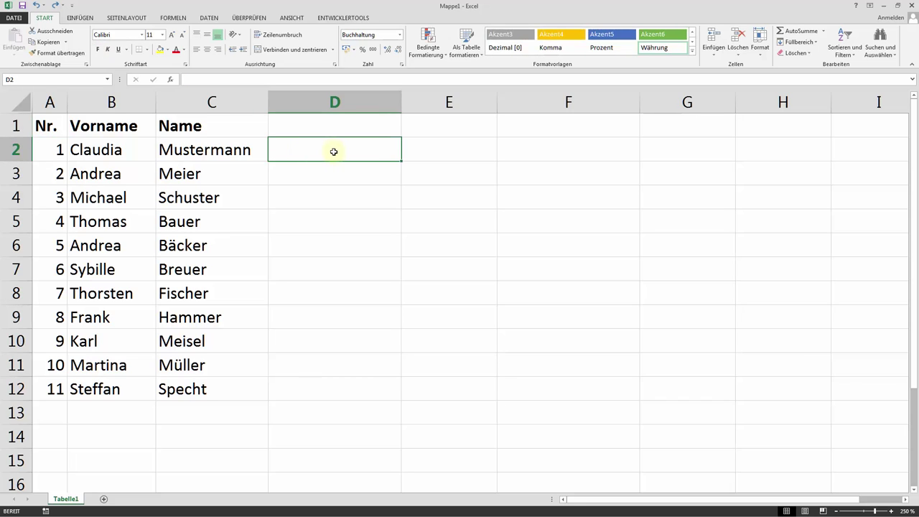
pyautogui.write('=')
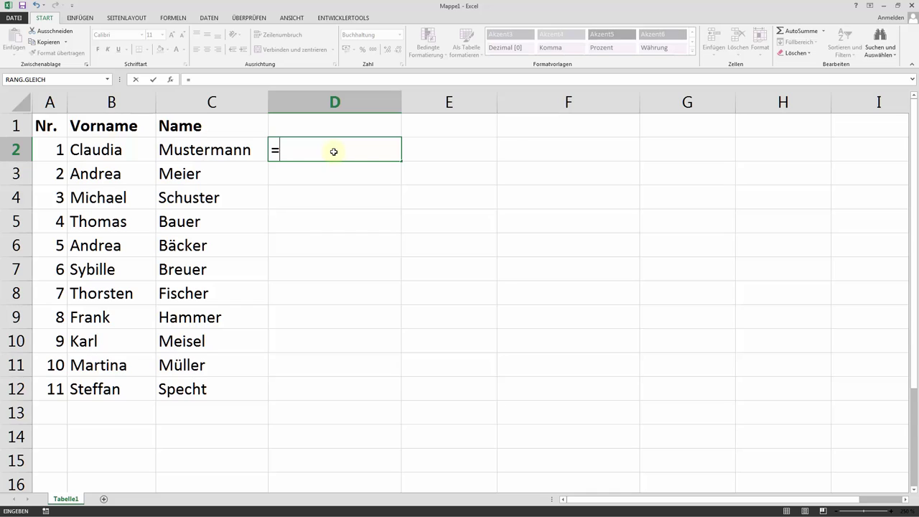
pyautogui.write('TEIL')
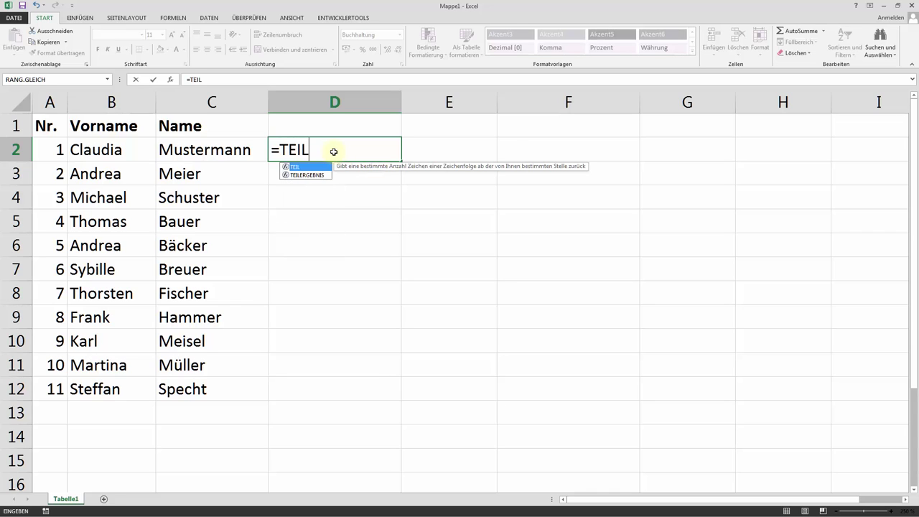
pyautogui.write('(')
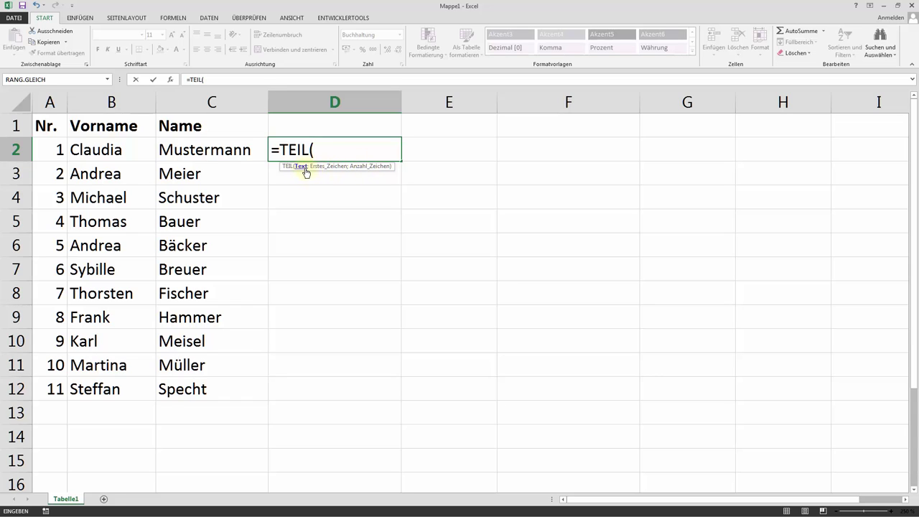
pyautogui.click(95, 151)
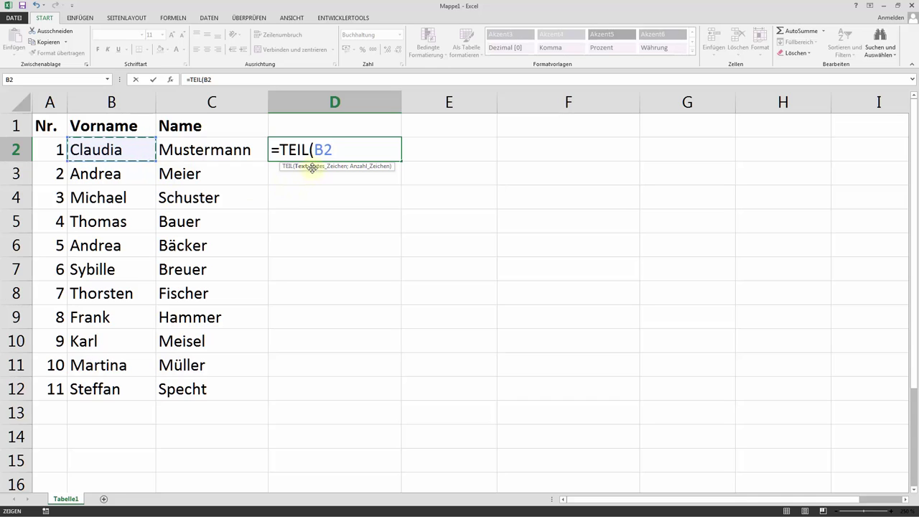
pyautogui.write(';')
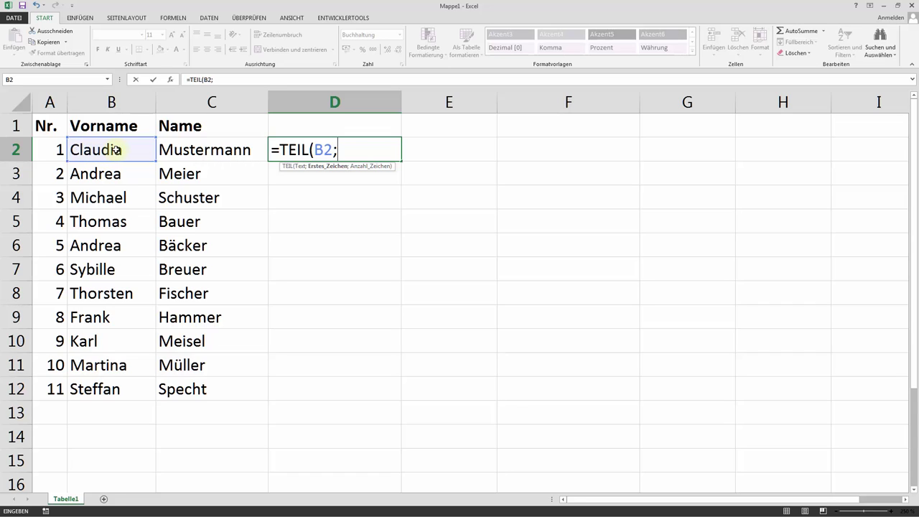
pyautogui.write('1')
pyautogui.write(';2')
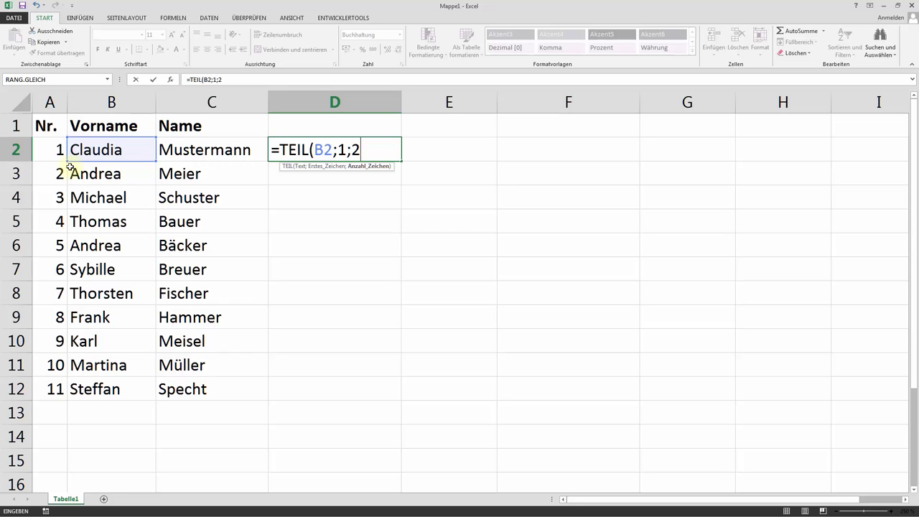
pyautogui.write(')')
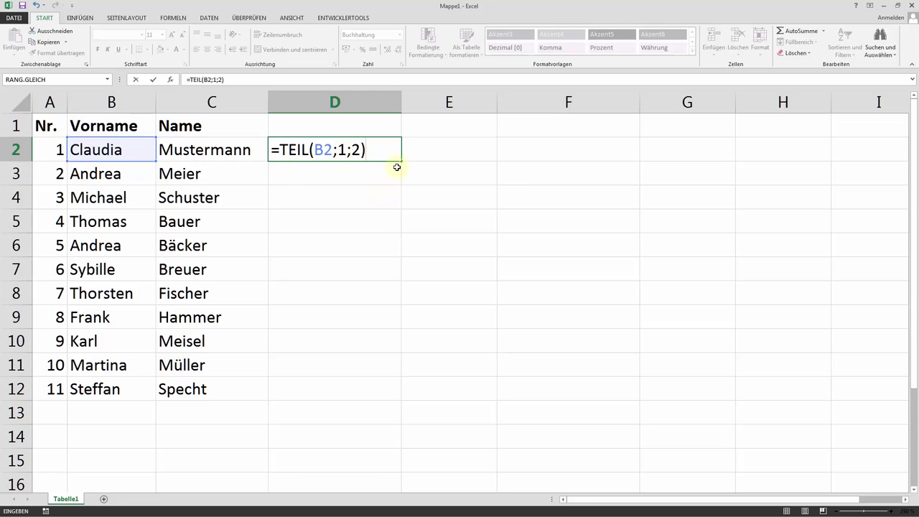
pyautogui.press('Return')
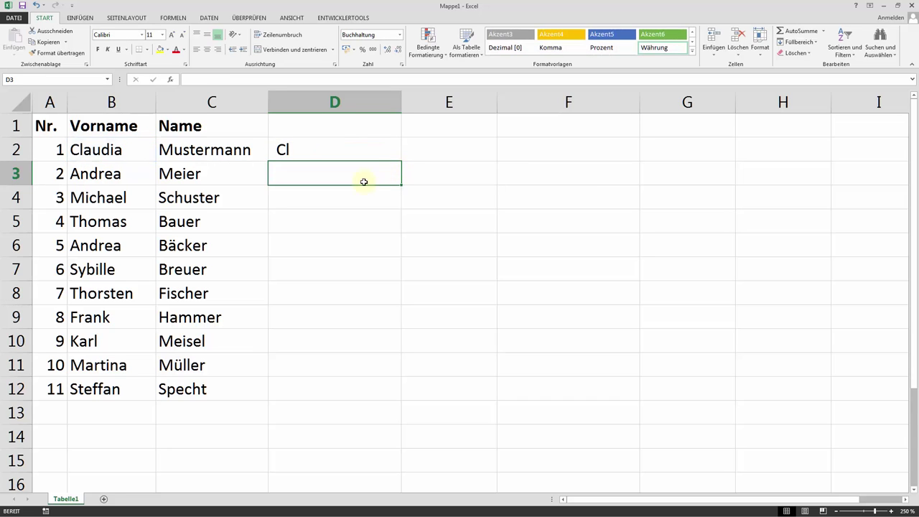
# Step: Fill the =TEIL(B2;1;2) formula from D2 down through D12
pyautogui.click(319, 153)
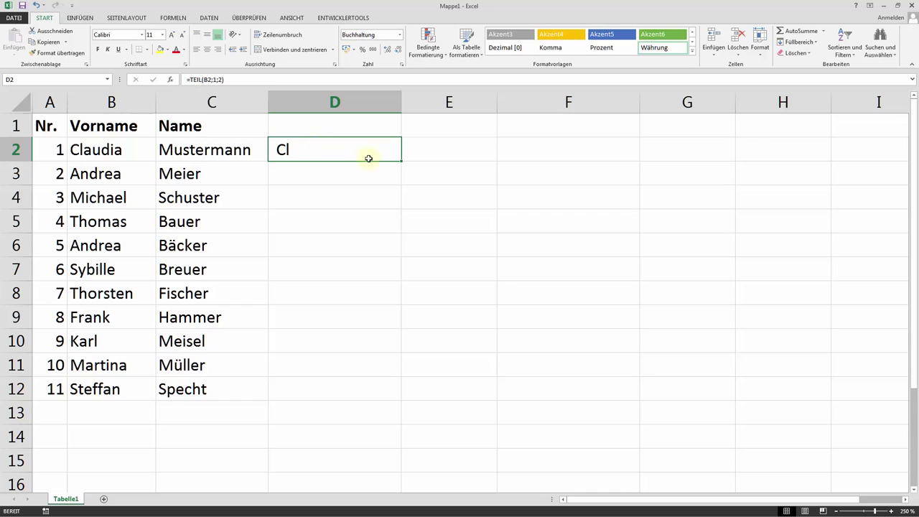
pyautogui.moveTo(401, 161); pyautogui.dragTo(413, 410)
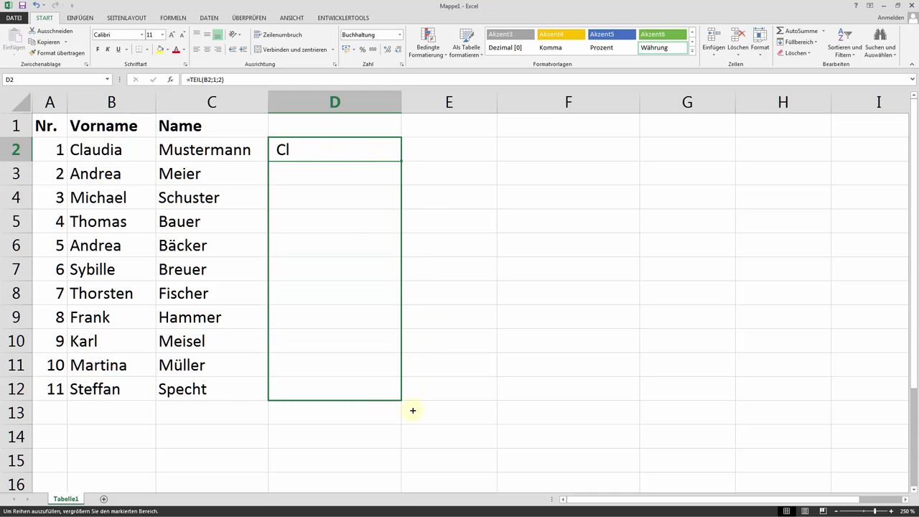
pyautogui.moveTo(413, 410); pyautogui.dragTo(409, 408)
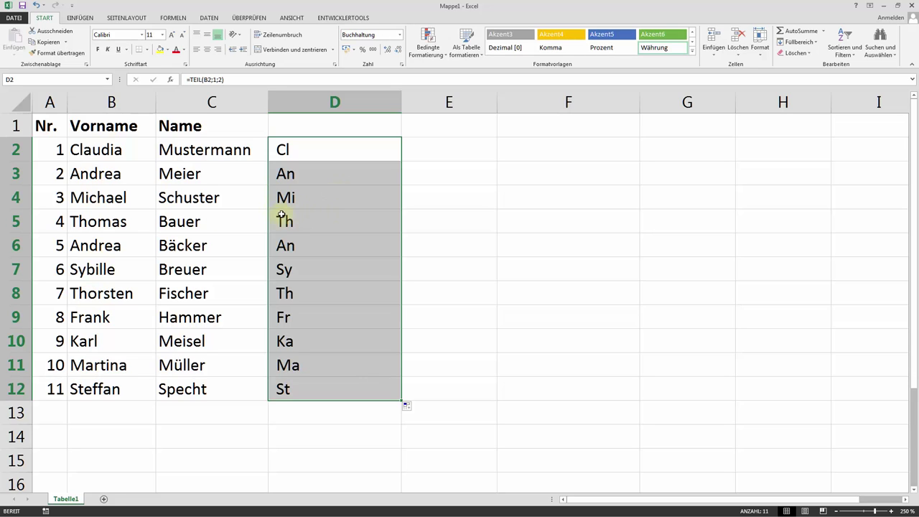
pyautogui.click(306, 148)
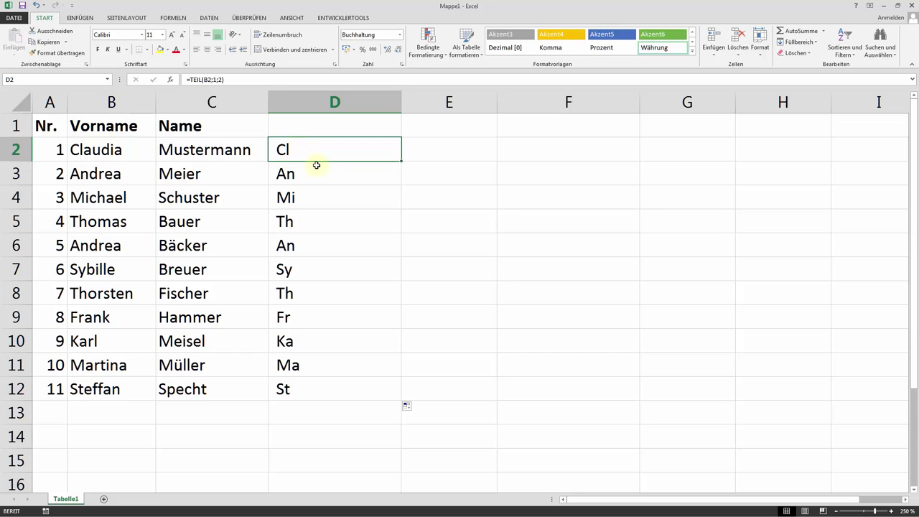
# Step: Extend D2's formula to =TEIL(B2;1;2)&". "&C2 so it shows 'Cl. Mustermann'
pyautogui.doubleClick(294, 149)
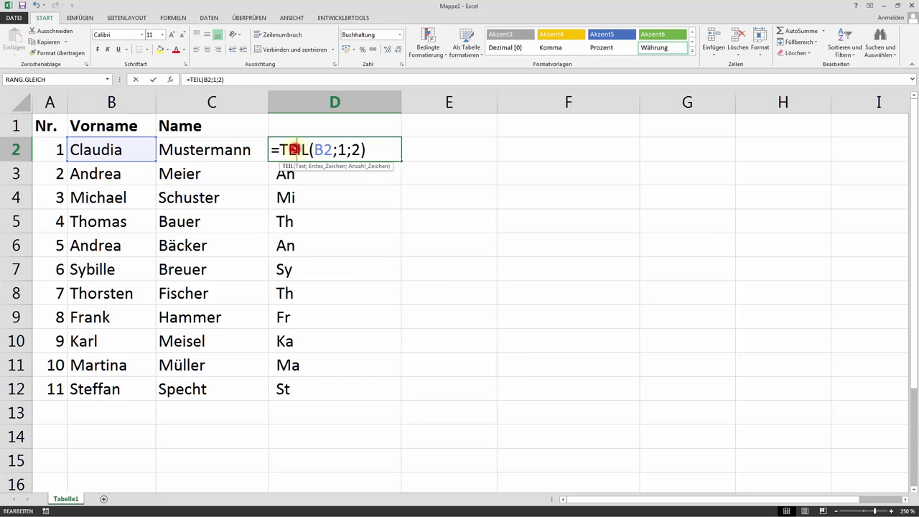
pyautogui.click(370, 149)
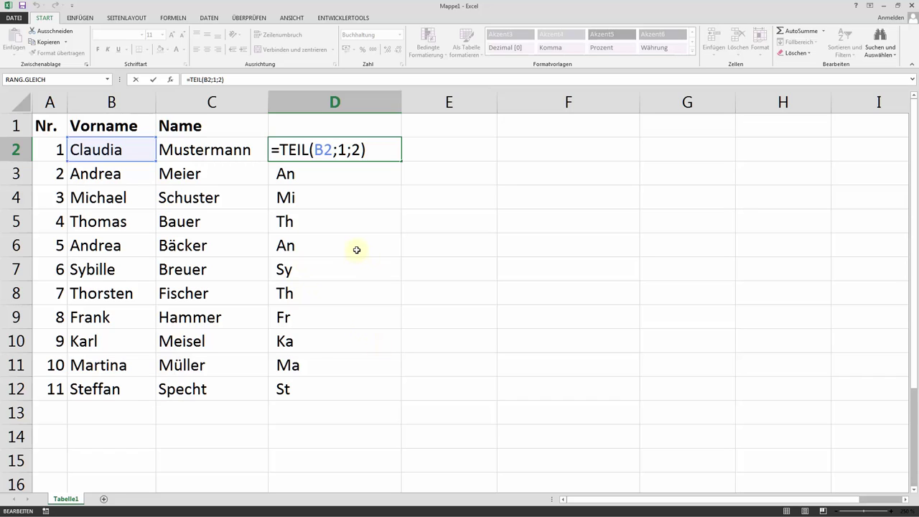
pyautogui.write('&')
pyautogui.write('".')
pyautogui.click(383, 146)
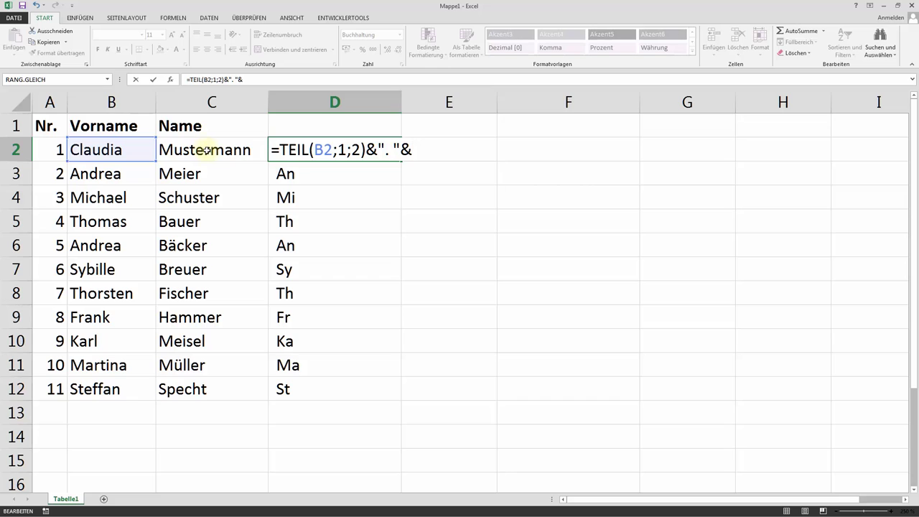
pyautogui.click(205, 150)
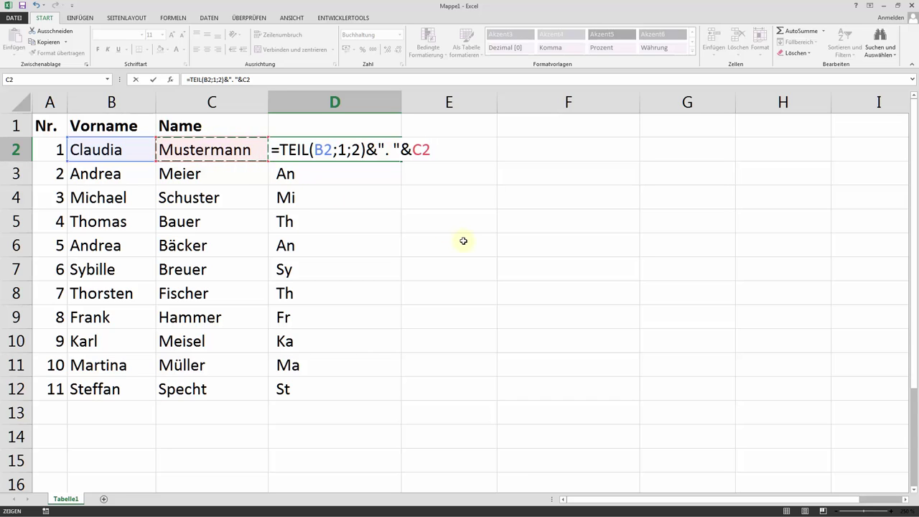
pyautogui.press('Return')
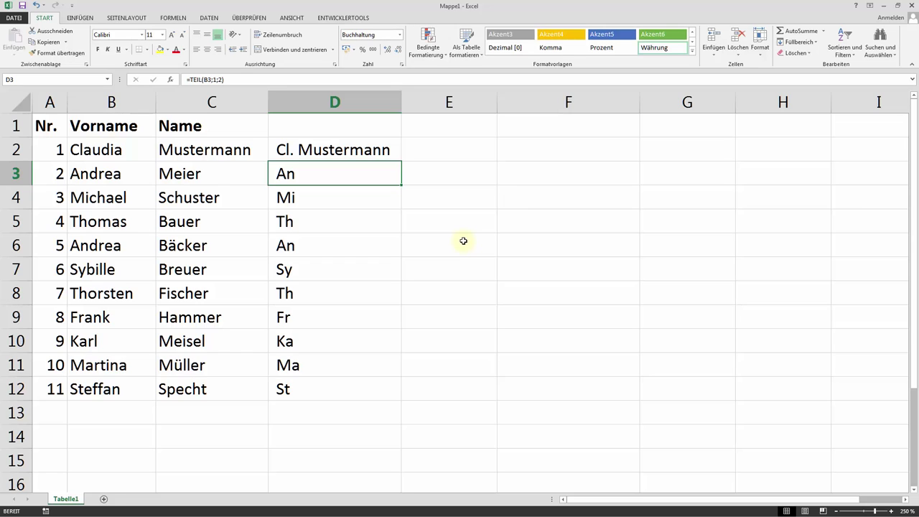
pyautogui.press('Up')
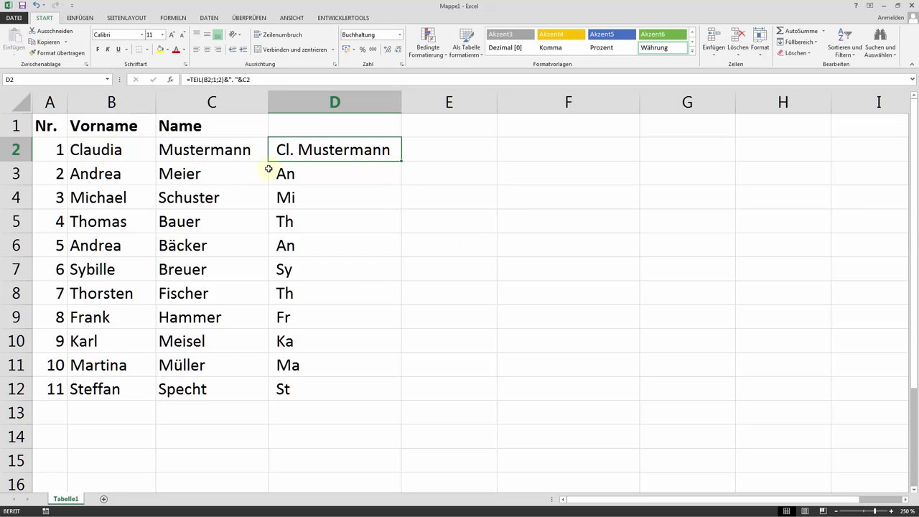
# Step: Fill the joined formula from D2 down to D12, then review the formula in D2
pyautogui.click(316, 153)
pyautogui.moveTo(402, 163); pyautogui.dragTo(396, 397)
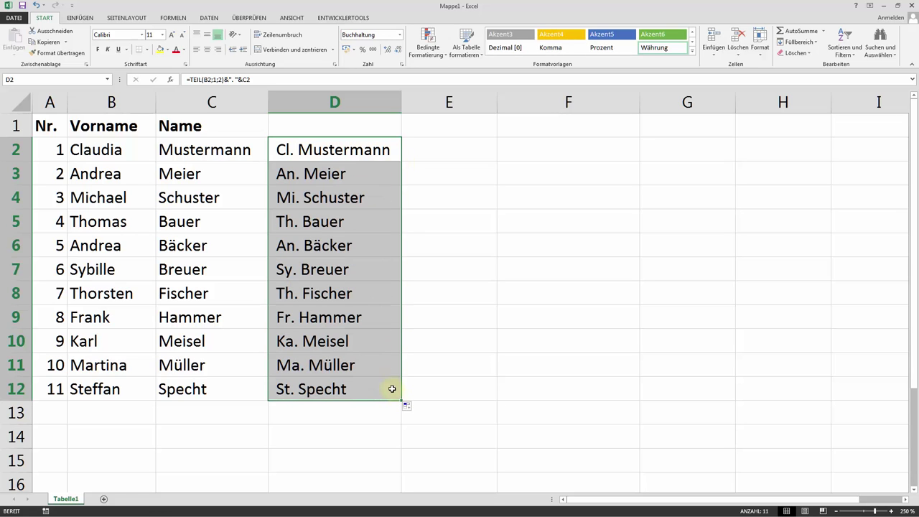
pyautogui.doubleClick(352, 149)
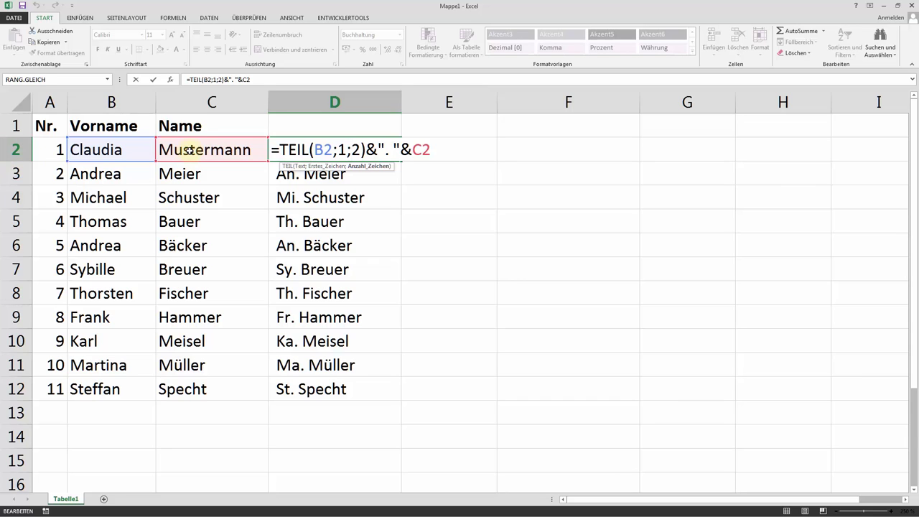
pyautogui.press('Return')
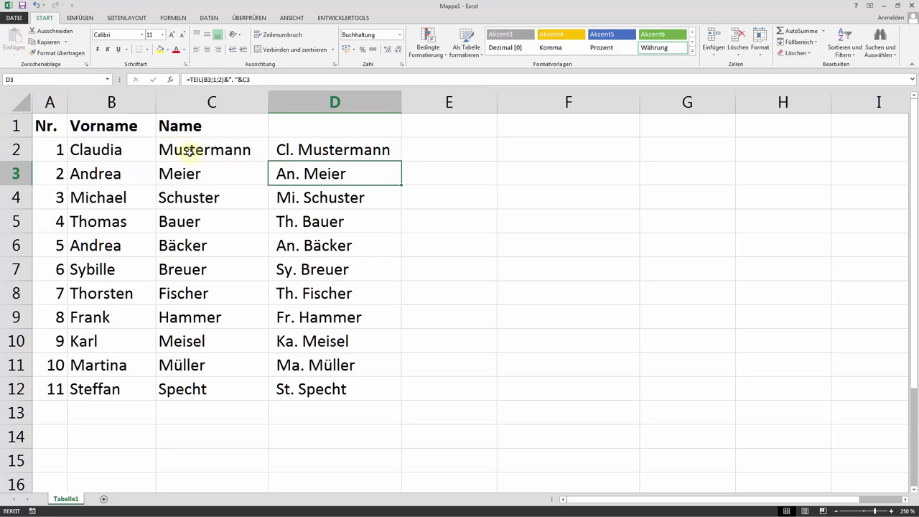
pyautogui.click(320, 293)
pyautogui.doubleClick(320, 293)
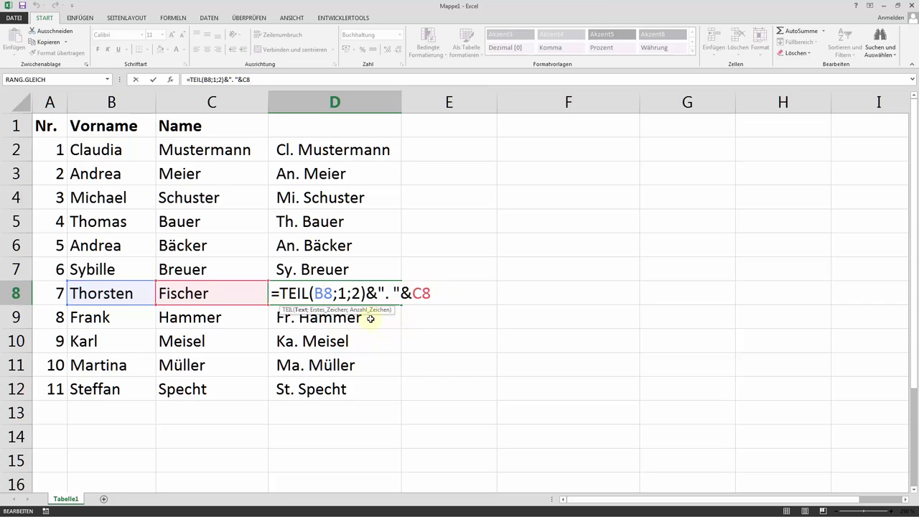
pyautogui.press('Return')
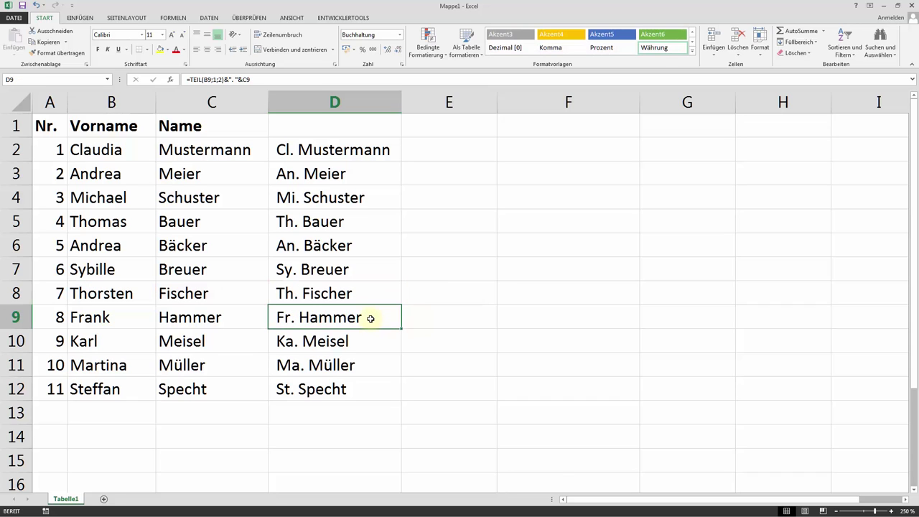
pyautogui.click(423, 418)
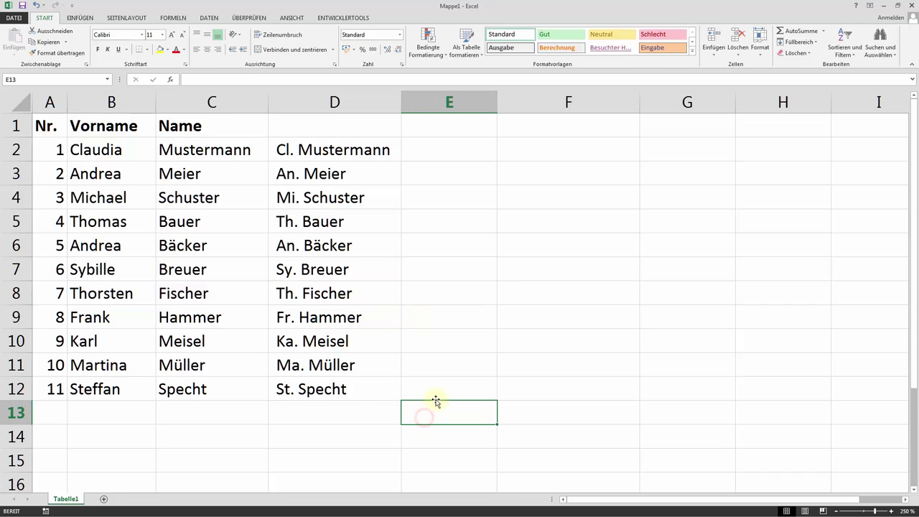